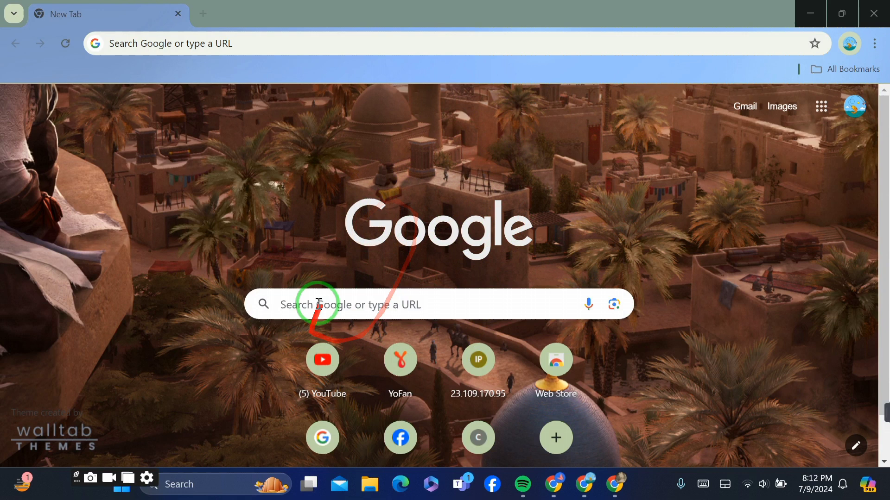
# Focus Chrome and pick the 'twitch' suggestion from the Google search box.
pyautogui.click(336, 293)
pyautogui.click(328, 300)
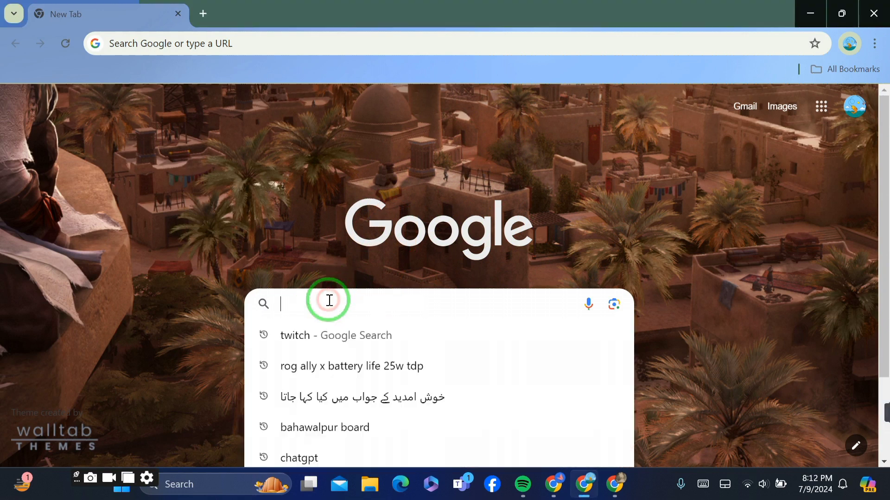
# Open twitch.tv from the Google results and bring up the avatar dropdown.
pyautogui.click(331, 327)
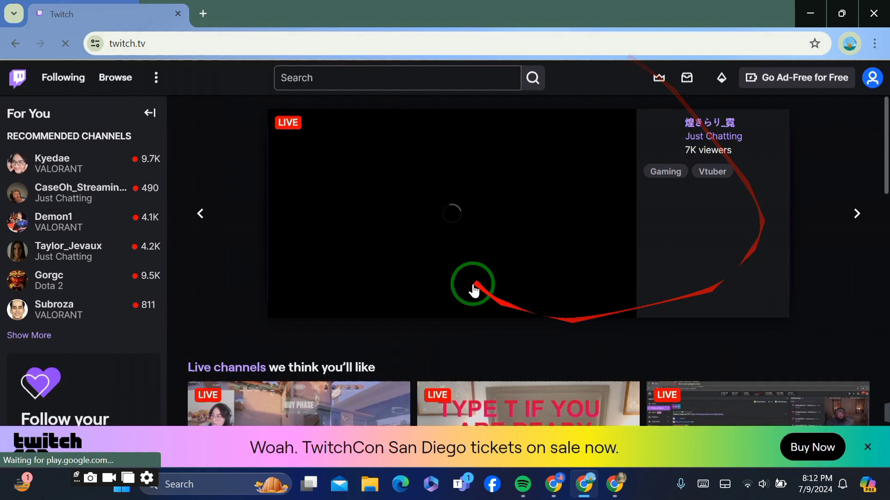
pyautogui.click(872, 77)
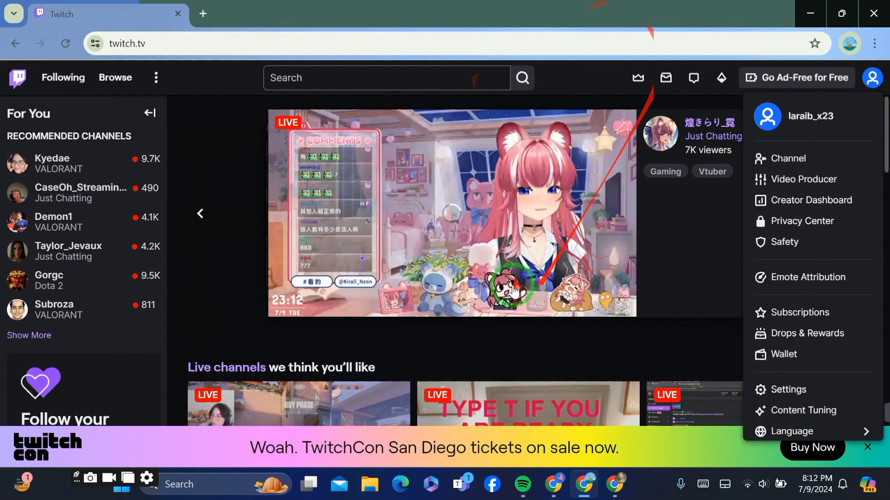
# Browse account Settings and Connections, then reach Creator Dashboard channel settings.
pyautogui.click(770, 390)
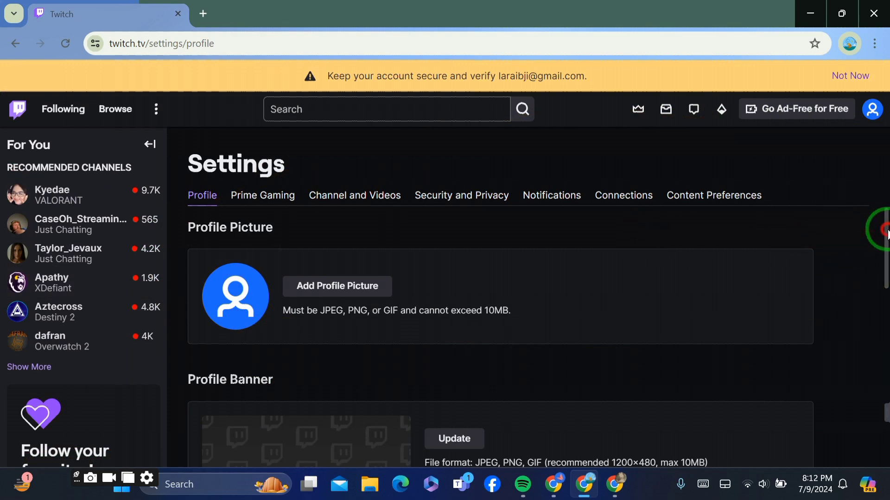
pyautogui.moveTo(885, 232)
pyautogui.mouseDown()
pyautogui.moveTo(879, 326)
pyautogui.moveTo(862, 225)
pyautogui.mouseUp()
pyautogui.click(615, 199)
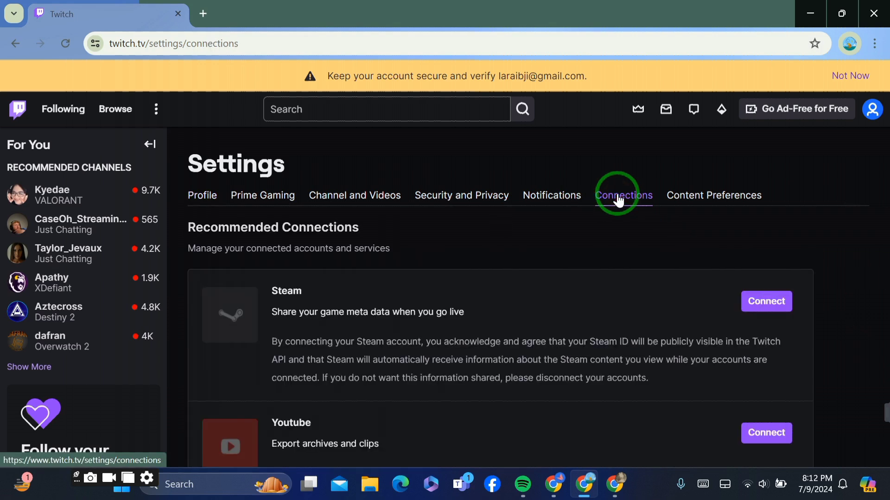
pyautogui.moveTo(821, 413)
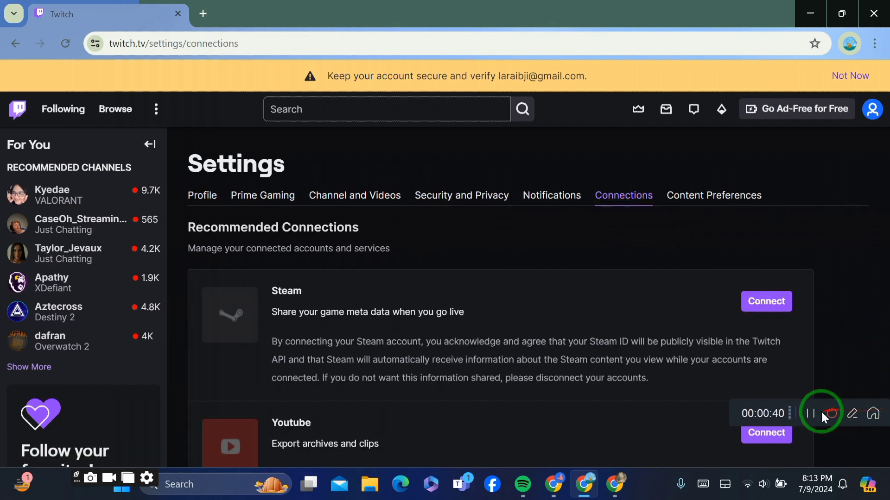
pyautogui.click(827, 416)
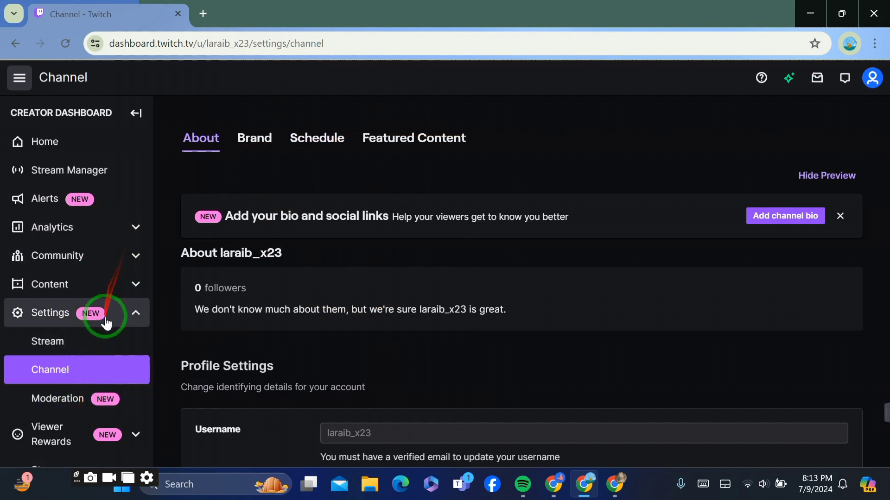
# Copy the Primary Stream key from the Creator Dashboard's Stream settings page.
pyautogui.click(98, 345)
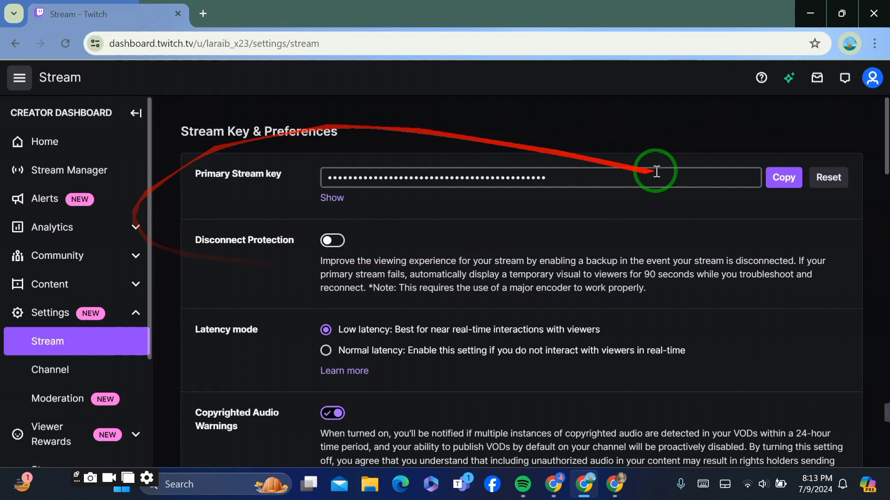
pyautogui.moveTo(332, 179); pyautogui.dragTo(473, 183)
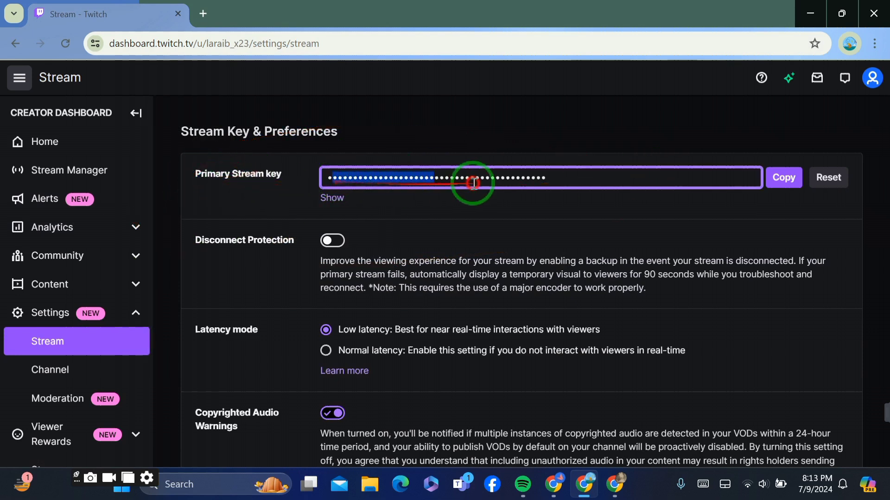
pyautogui.click(566, 202)
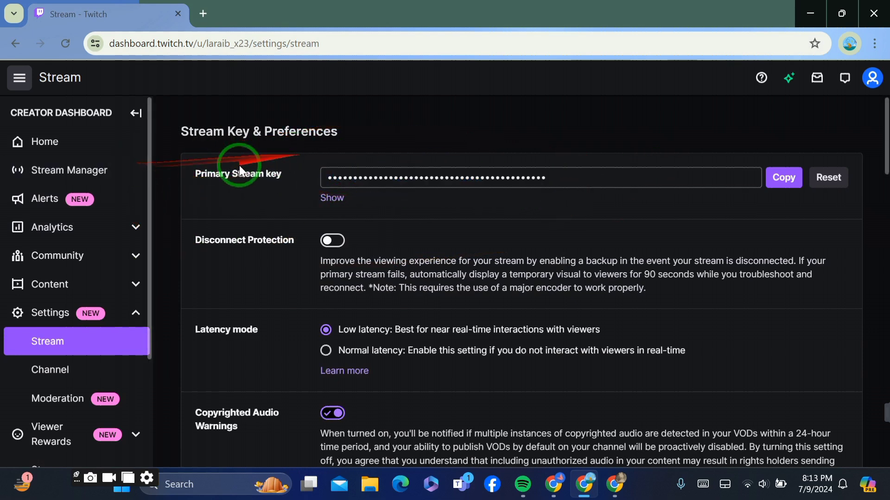
pyautogui.moveTo(201, 172); pyautogui.dragTo(325, 176)
pyautogui.click(523, 217)
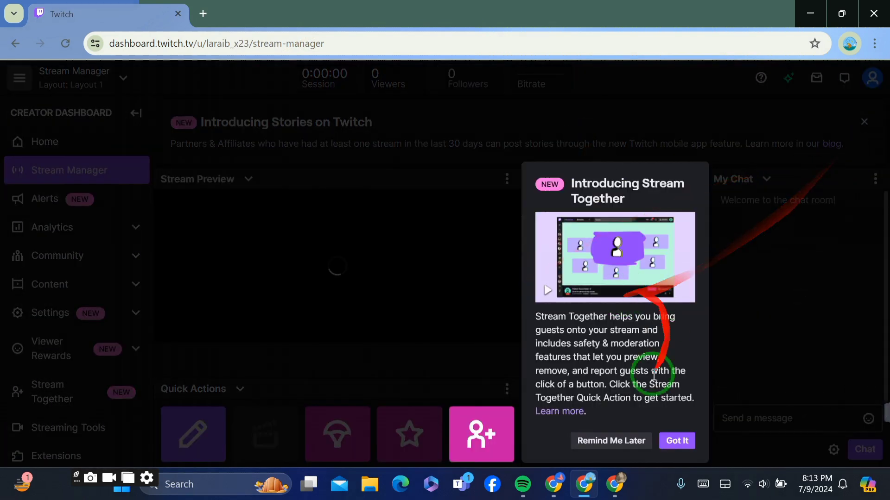
# Dismiss the Introducing Stream Together popup with Got It.
pyautogui.click(620, 440)
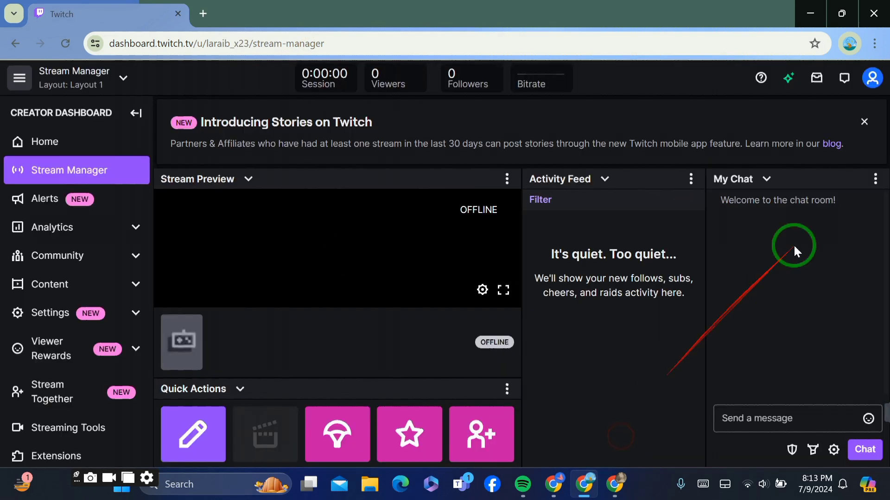